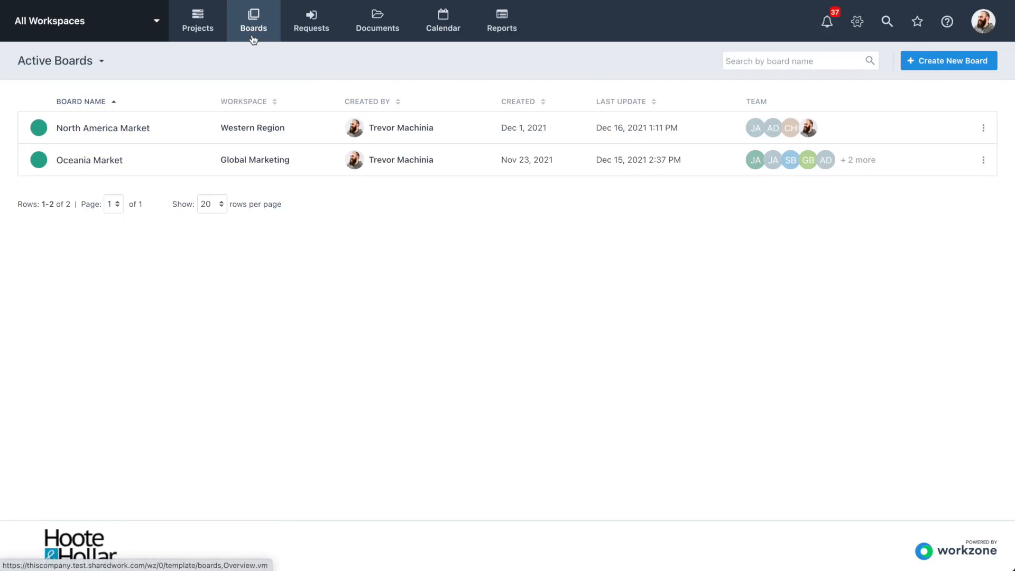
Open the North America Market board and move the New Client Intake Process card from To Do to Doing
{"action": "left_click", "coordinate": [125, 129]}
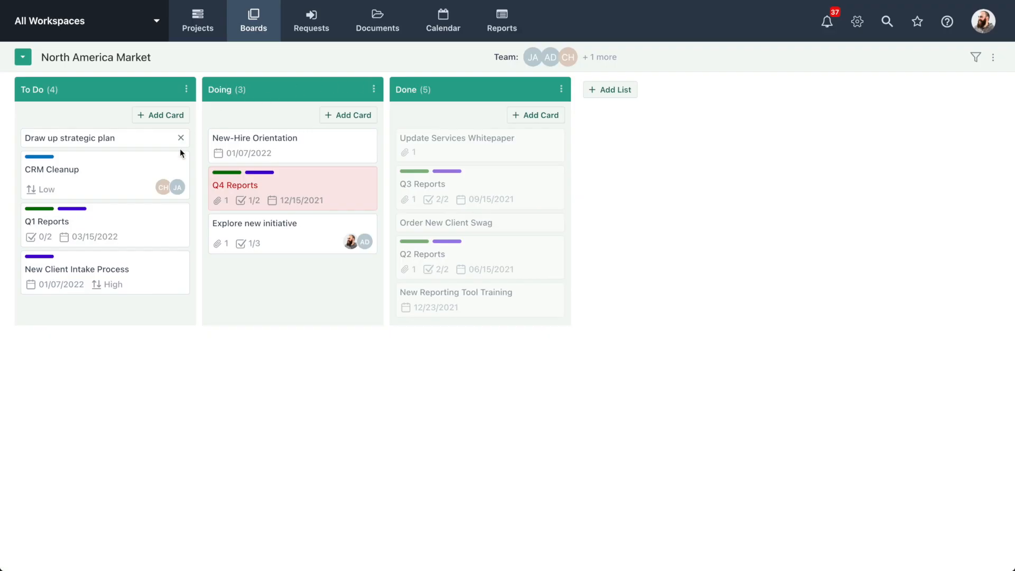
{"action": "left_click_drag", "start_coordinate": [147, 272], "coordinate": [306, 294]}
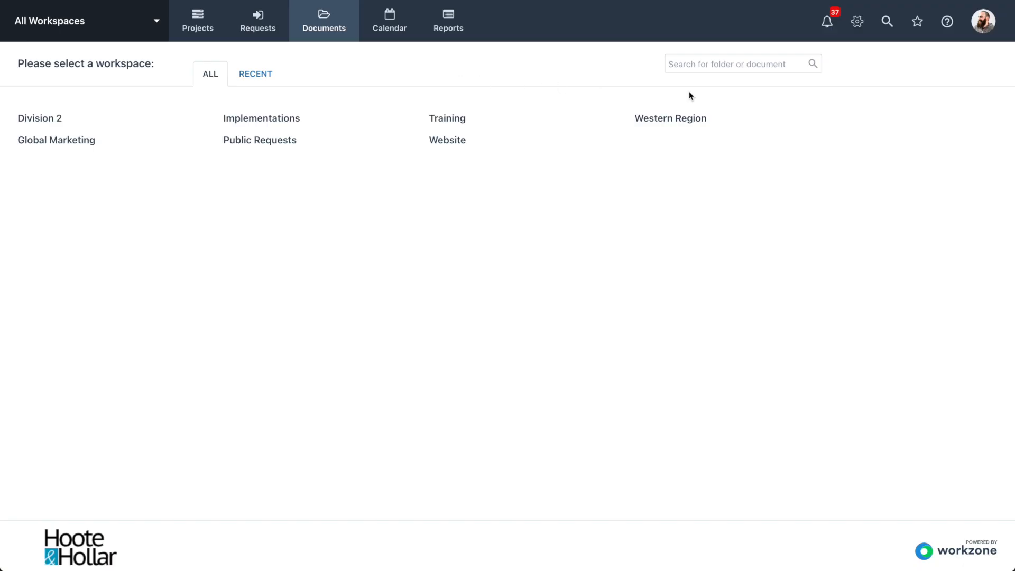
Enable the Boards feature for all workspaces in the global Features to Display settings
{"action": "left_click", "coordinate": [856, 26]}
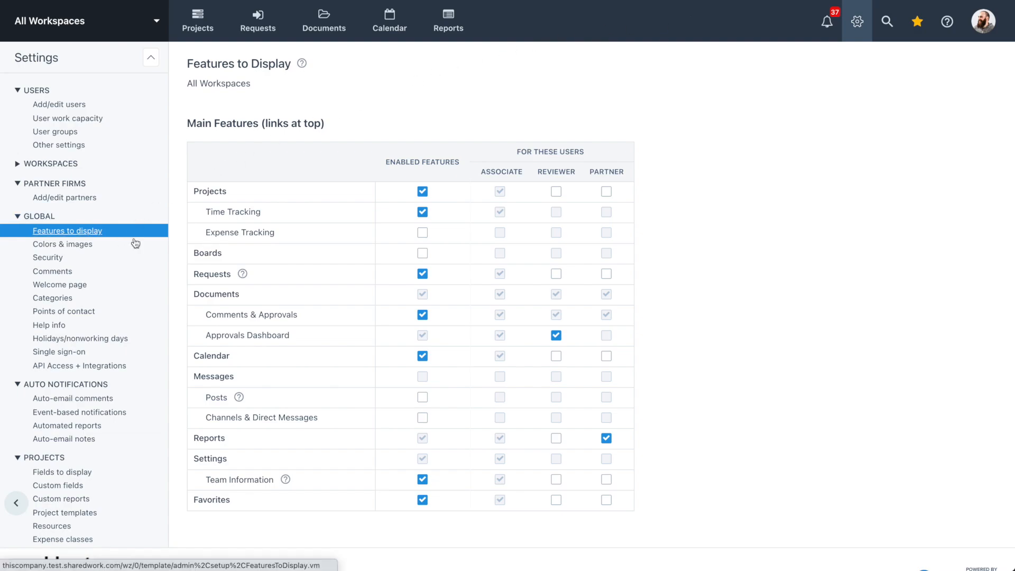
{"action": "left_click", "coordinate": [422, 254]}
{"action": "key", "text": "Return"}
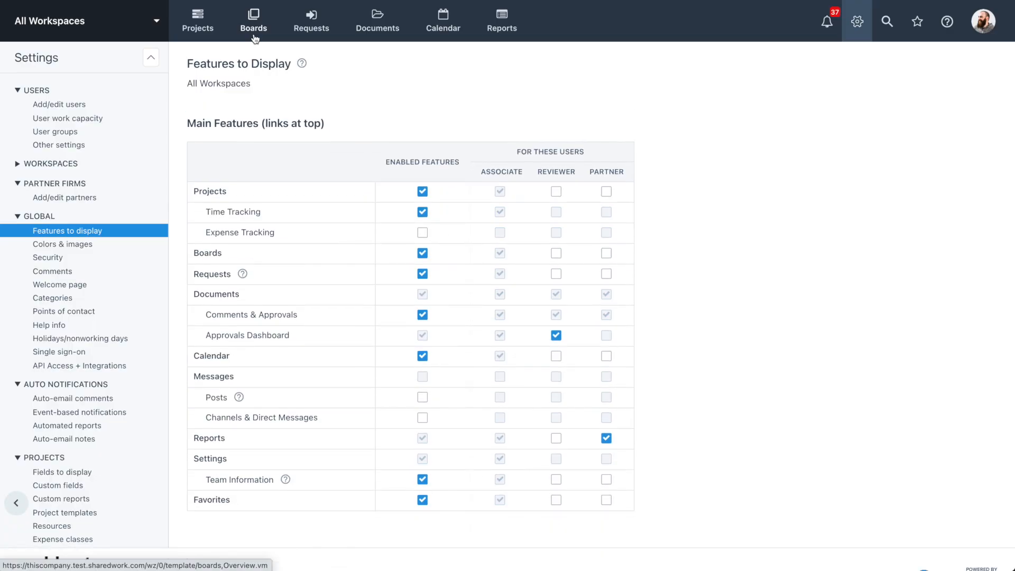
Create a new board named North America Market in the Global Marketing workspace with the teal green board color
{"action": "left_click", "coordinate": [259, 33]}
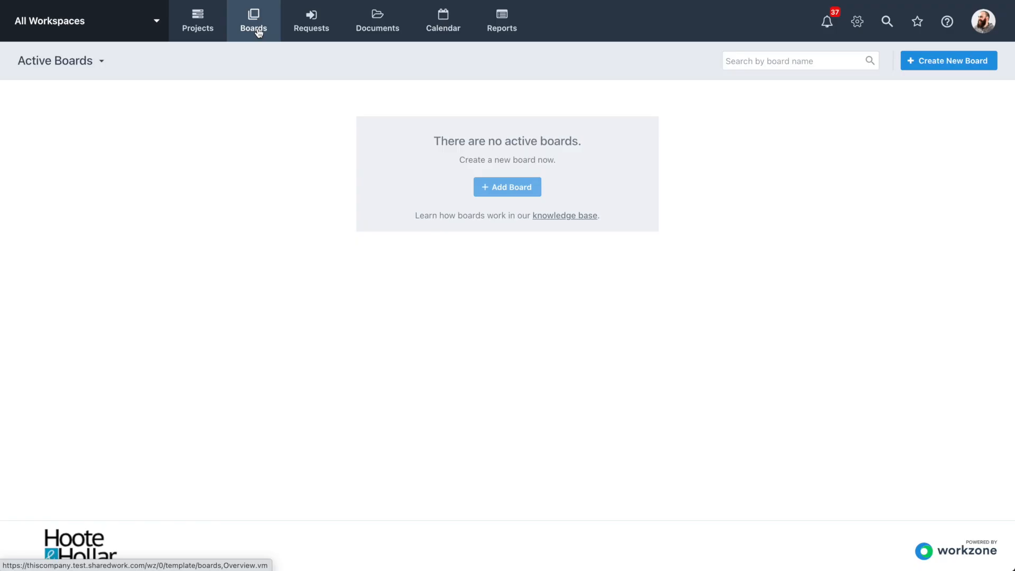
{"action": "left_click", "coordinate": [525, 195]}
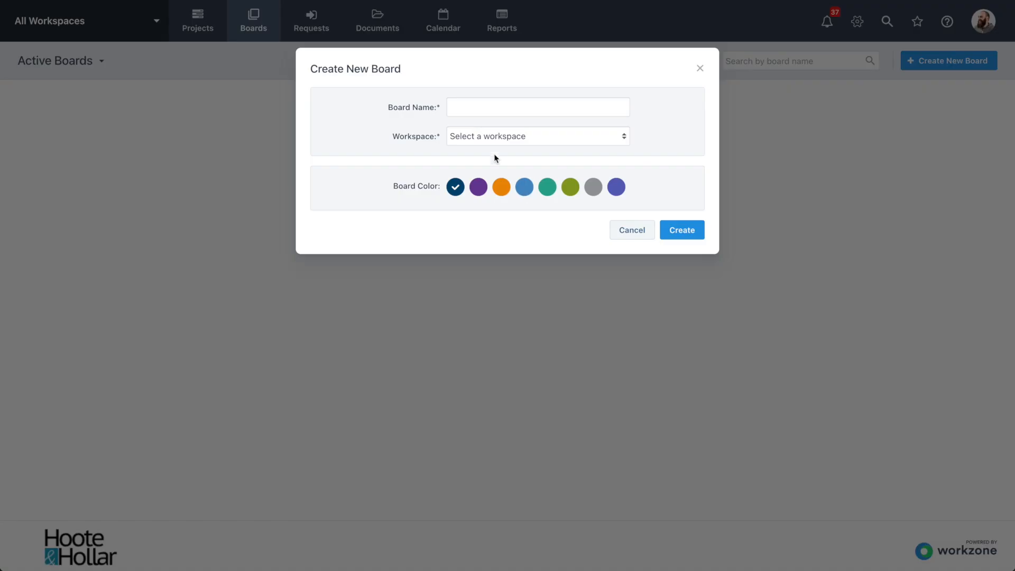
{"action": "left_click", "coordinate": [489, 109]}
{"action": "type", "text": "North America Market"}
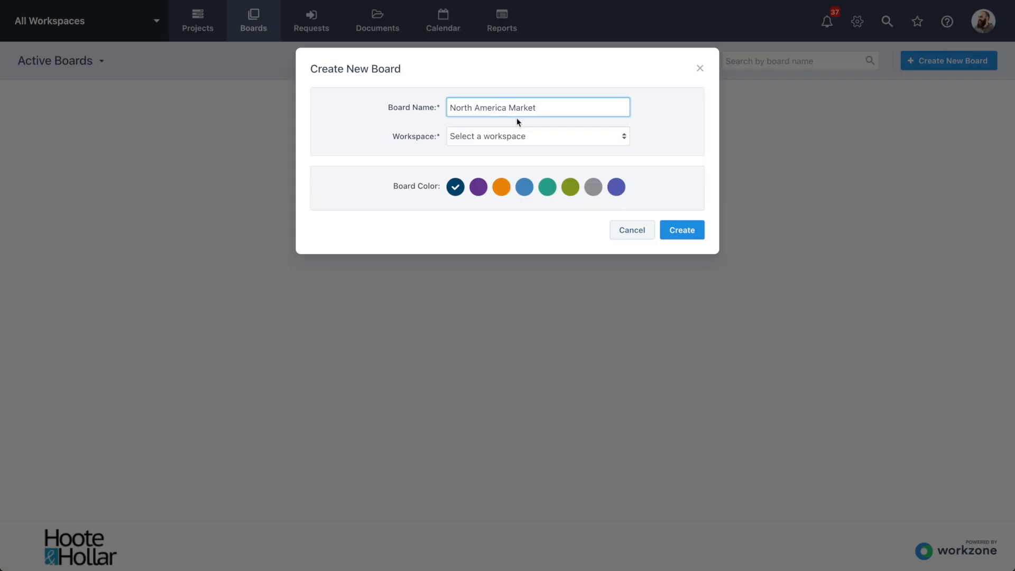
{"action": "left_click", "coordinate": [526, 136]}
{"action": "left_click", "coordinate": [517, 164]}
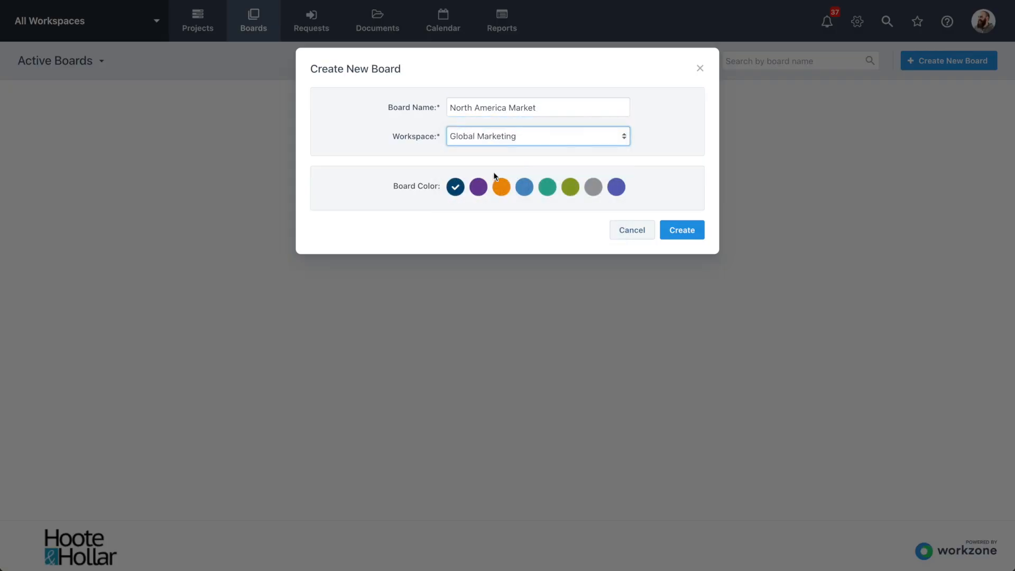
{"action": "left_click", "coordinate": [547, 191]}
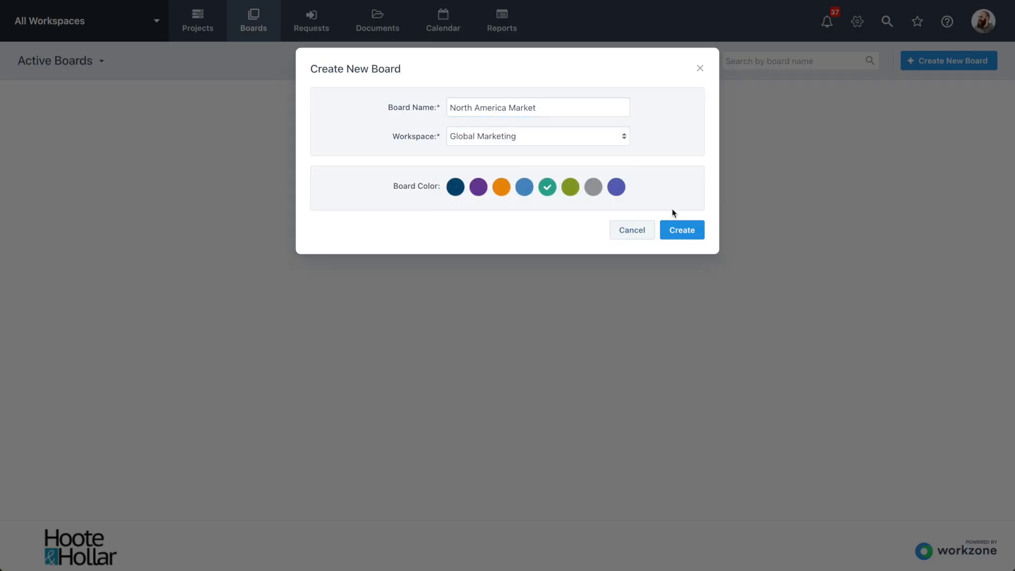
{"action": "left_click", "coordinate": [681, 230]}
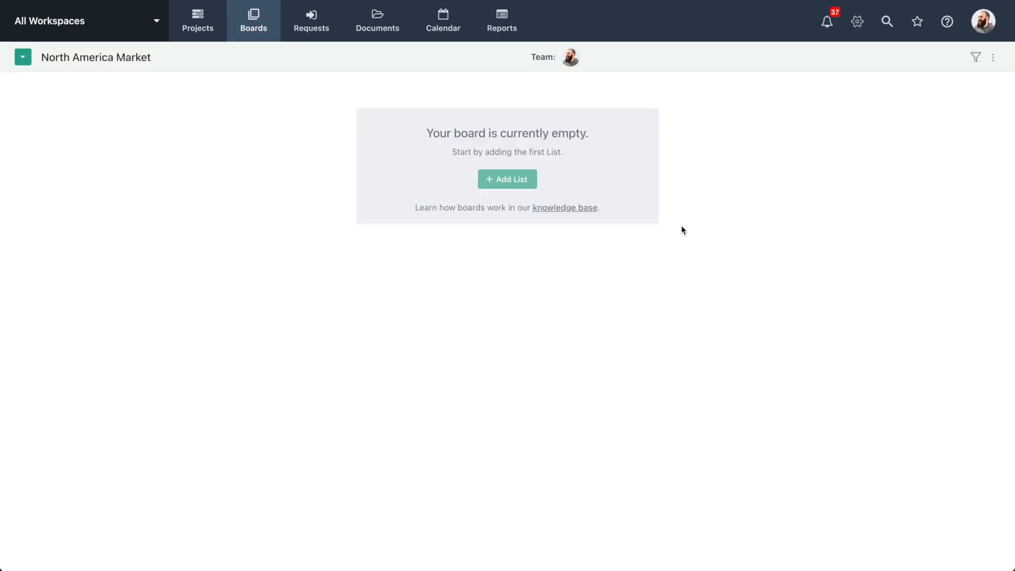
Add two lists named To Do and Doing to the empty North America Market board
{"action": "left_click", "coordinate": [509, 184]}
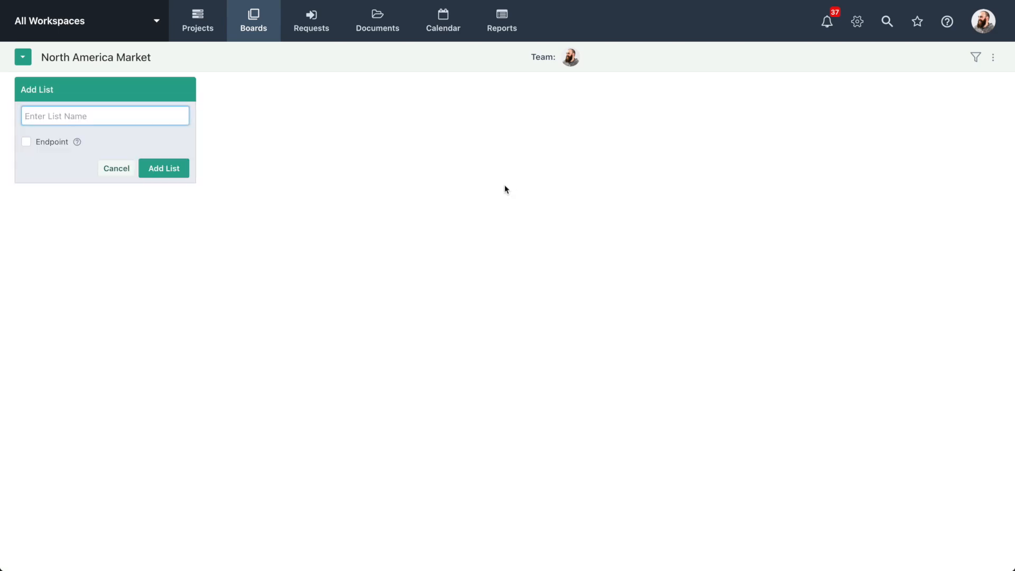
{"action": "type", "text": "To Do"}
{"action": "left_click", "coordinate": [173, 169]}
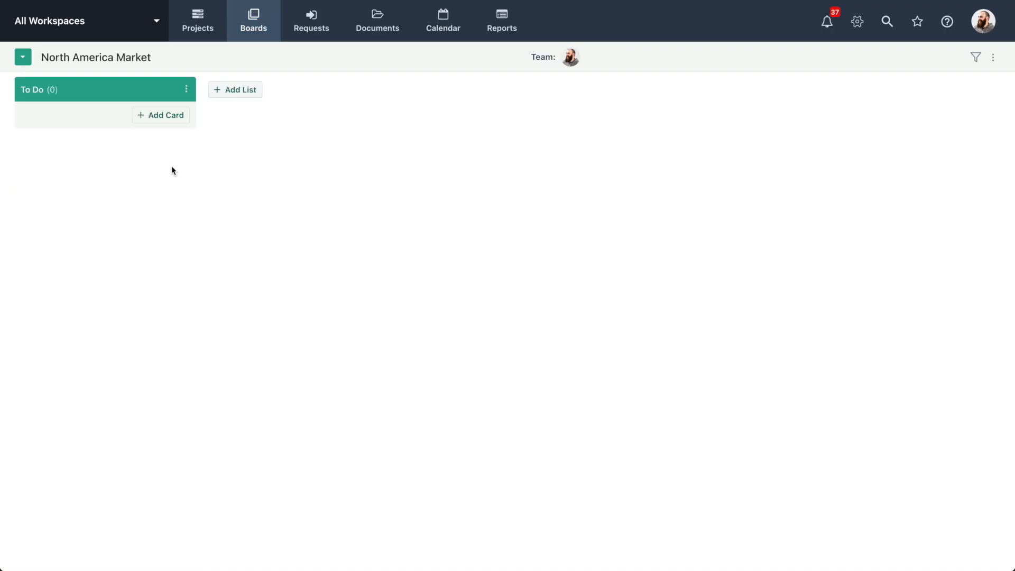
{"action": "left_click", "coordinate": [245, 92]}
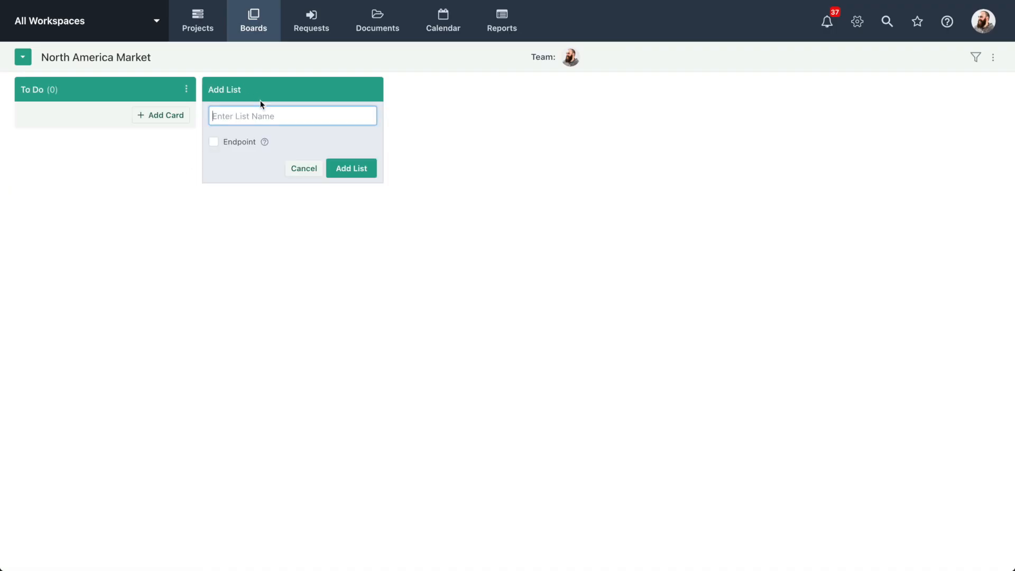
{"action": "type", "text": "Doing"}
{"action": "left_click", "coordinate": [352, 167]}
Add a third list named Done and set it as an endpoint
{"action": "left_click", "coordinate": [425, 90]}
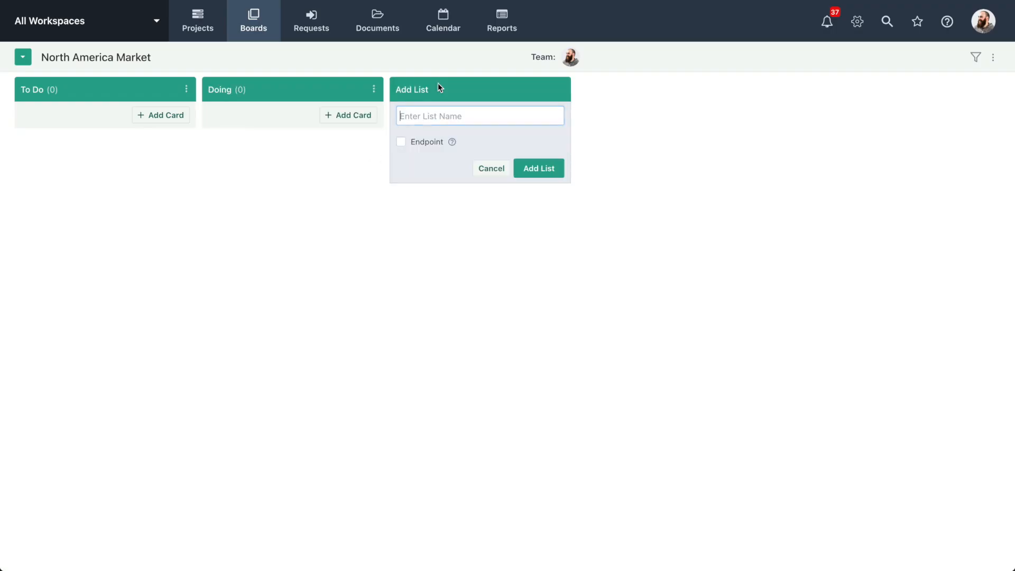
{"action": "type", "text": "Done"}
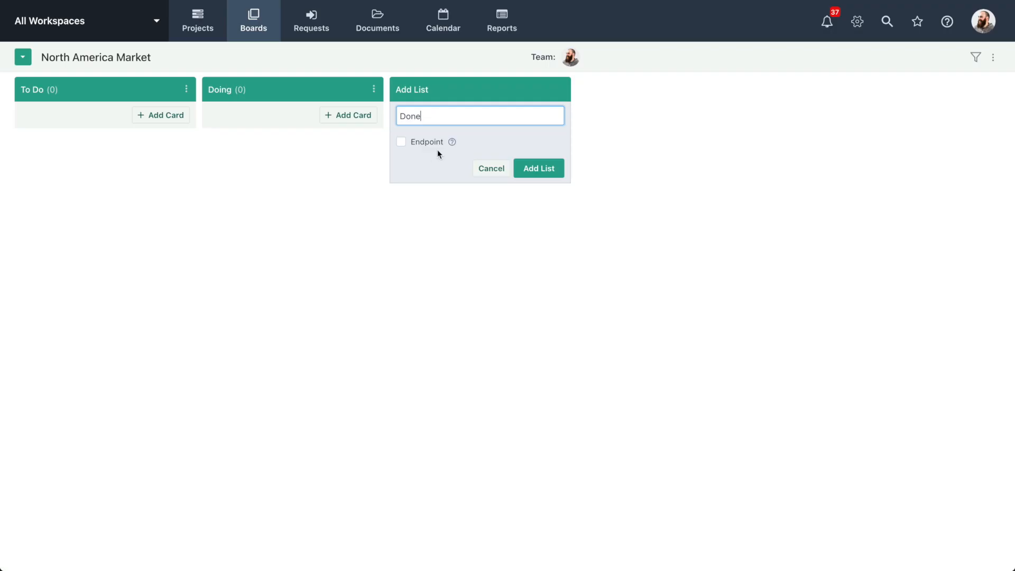
{"action": "left_click", "coordinate": [401, 143]}
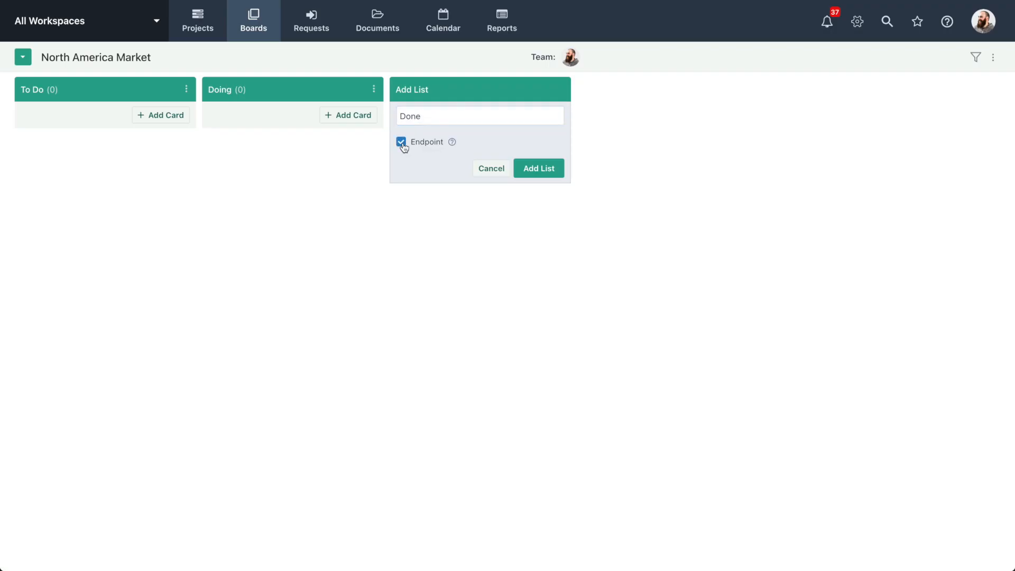
{"action": "left_click", "coordinate": [543, 171]}
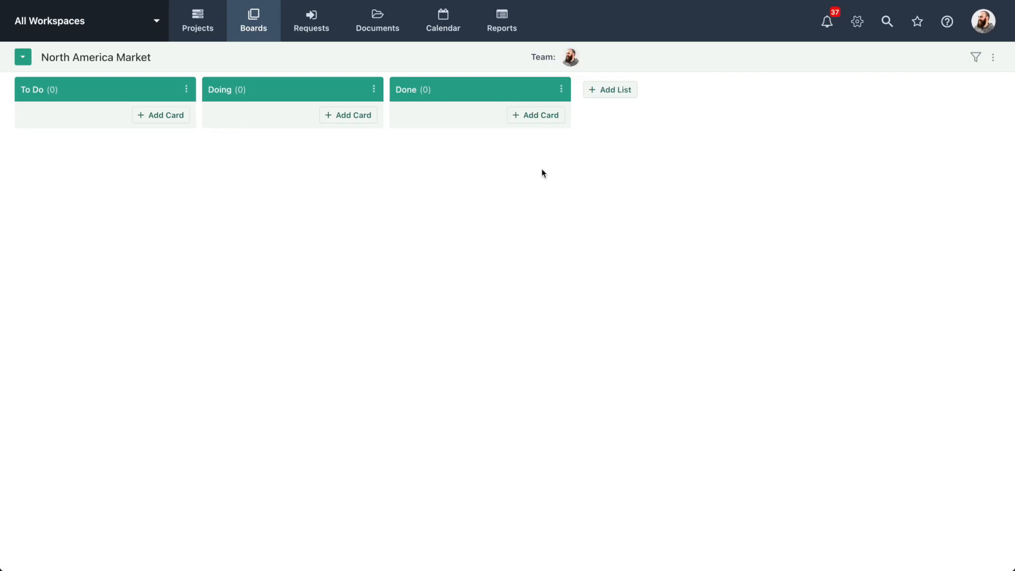
Add a card named CRM Cleanup to the To Do list
{"action": "left_click", "coordinate": [167, 125]}
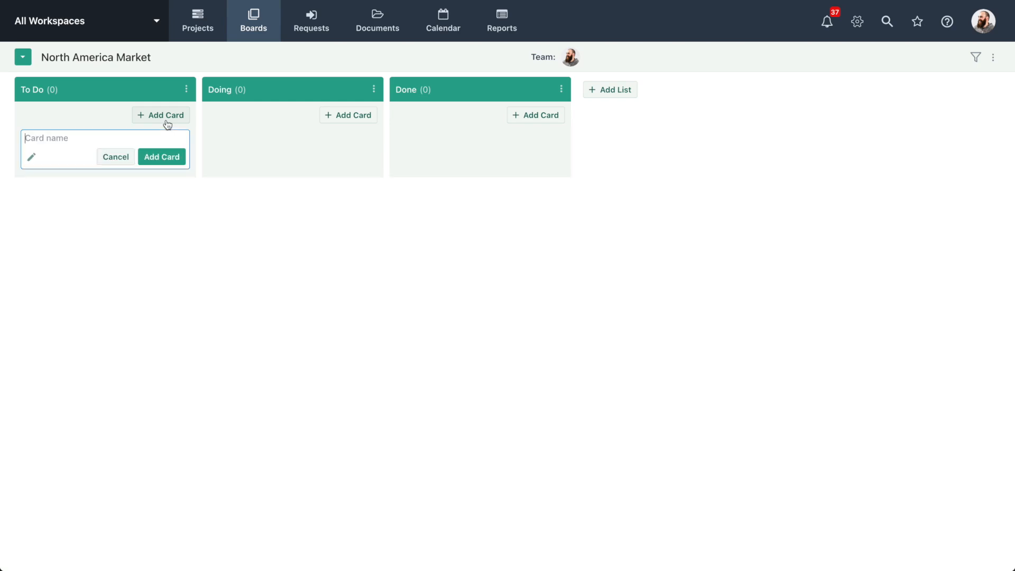
{"action": "type", "text": "CRM Cleanup"}
{"action": "left_click", "coordinate": [162, 157]}
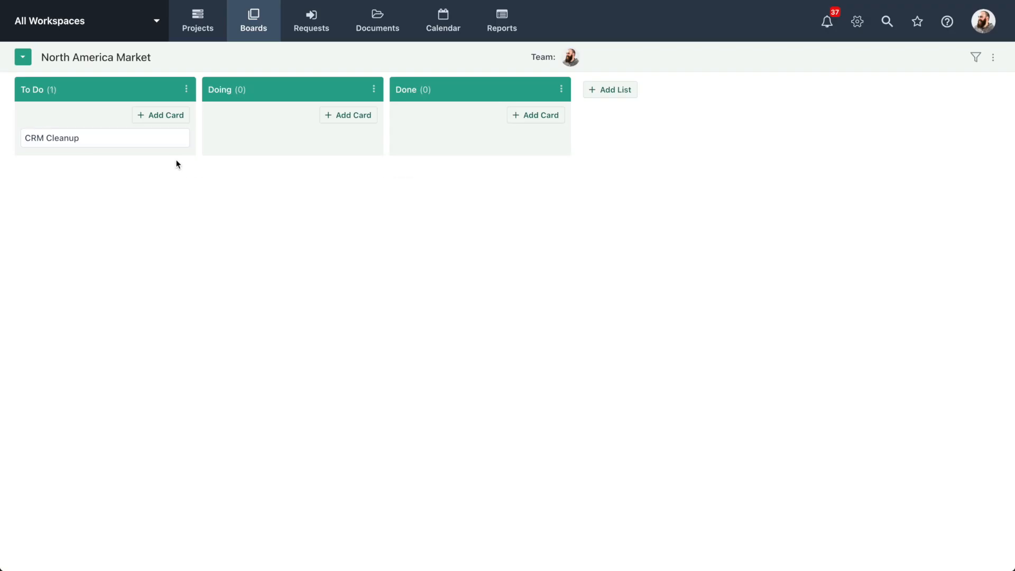
Start a Q1 Reports card in the To Do list with its full details form and assign it to Me
{"action": "mouse_move", "coordinate": [140, 142]}
{"action": "left_click", "coordinate": [157, 118]}
{"action": "type", "text": "Q1 Reports"}
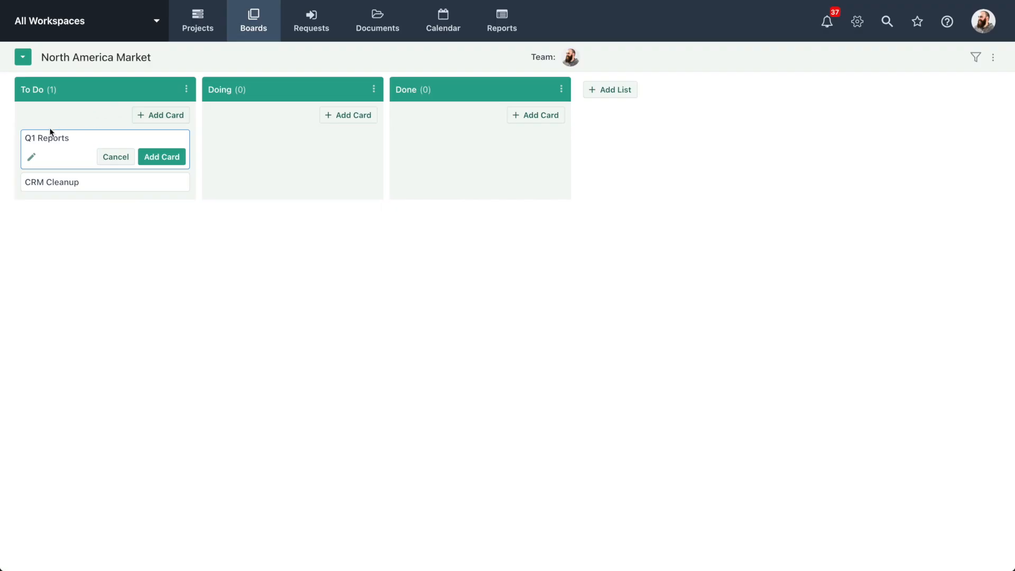
{"action": "left_click", "coordinate": [31, 160]}
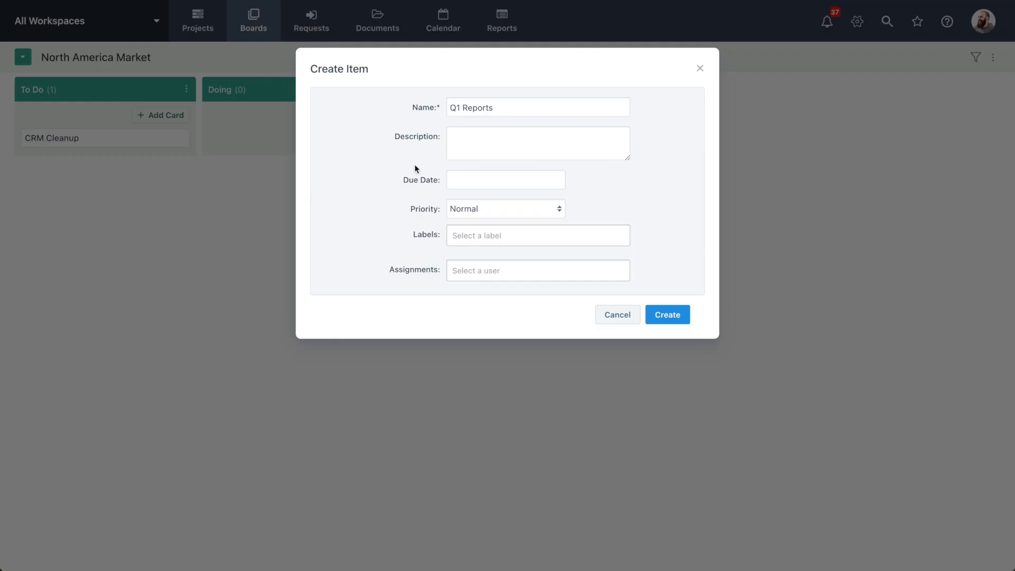
{"action": "left_click", "coordinate": [472, 170]}
{"action": "left_click", "coordinate": [506, 209]}
{"action": "left_click", "coordinate": [513, 270]}
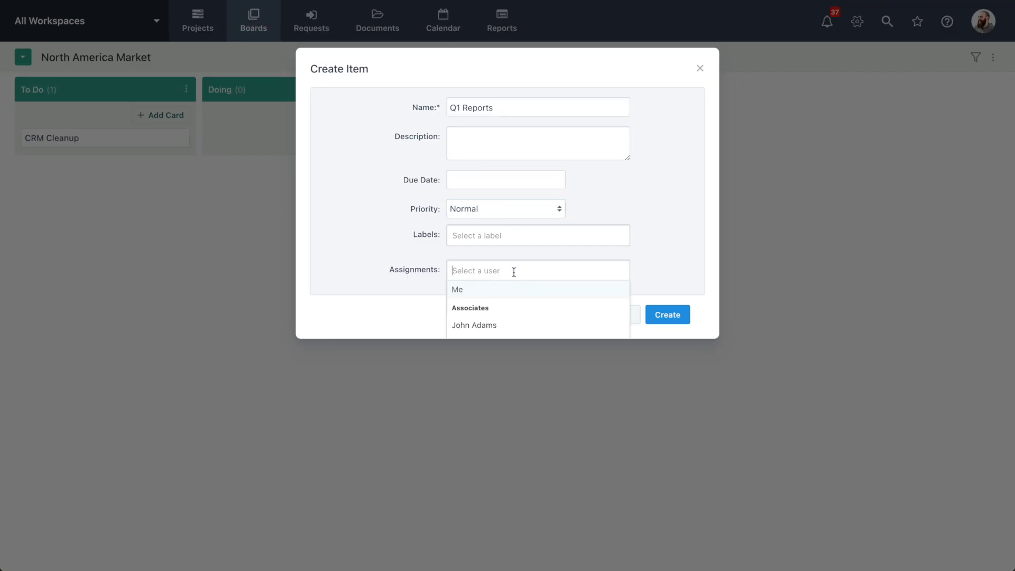
{"action": "left_click", "coordinate": [495, 289]}
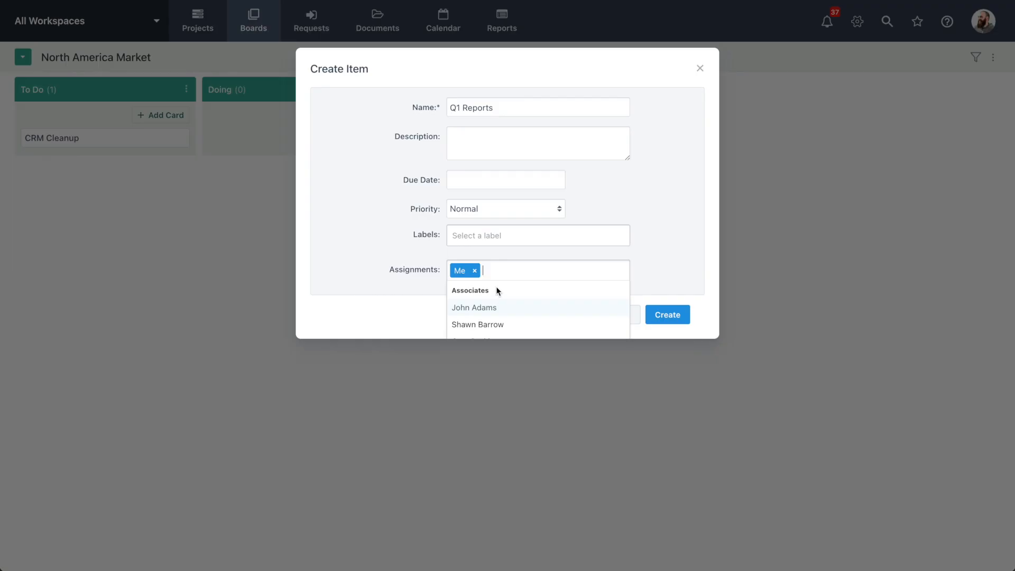
{"action": "left_click", "coordinate": [517, 257]}
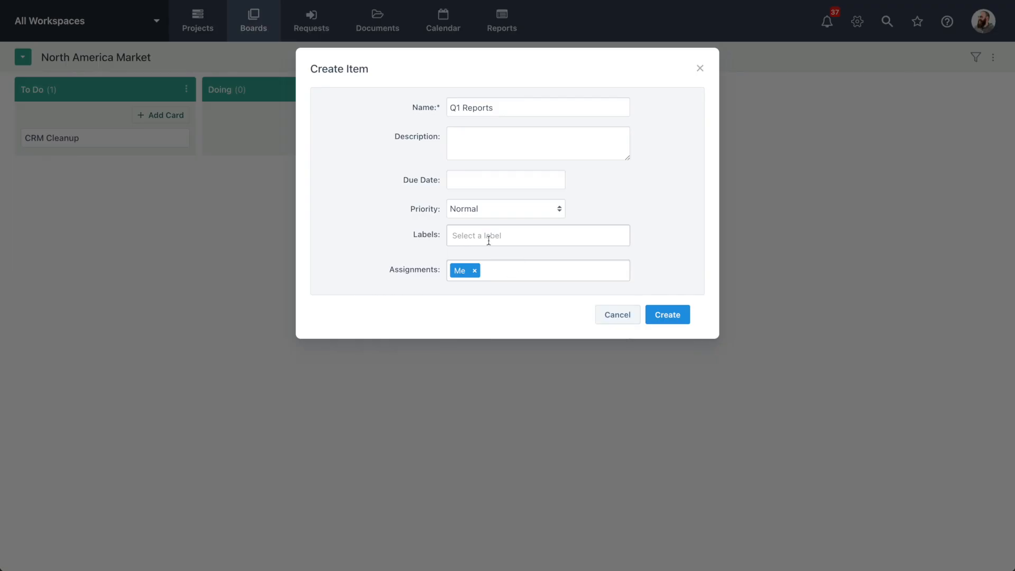
Label the Q1 Reports card with Report Team and Client Team and create it
{"action": "left_click", "coordinate": [489, 235]}
{"action": "left_click", "coordinate": [502, 254]}
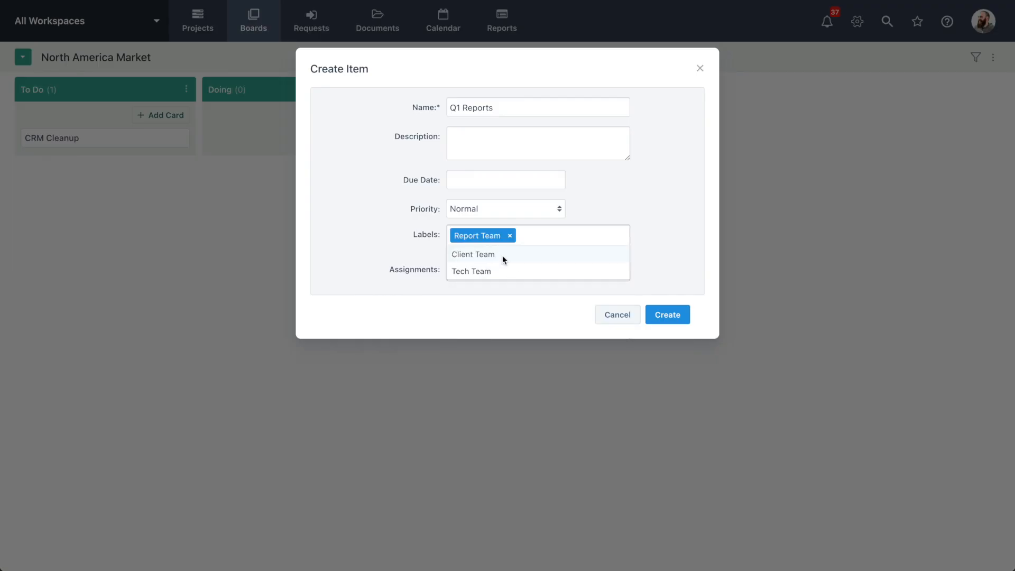
{"action": "left_click", "coordinate": [502, 255]}
{"action": "left_click", "coordinate": [656, 250]}
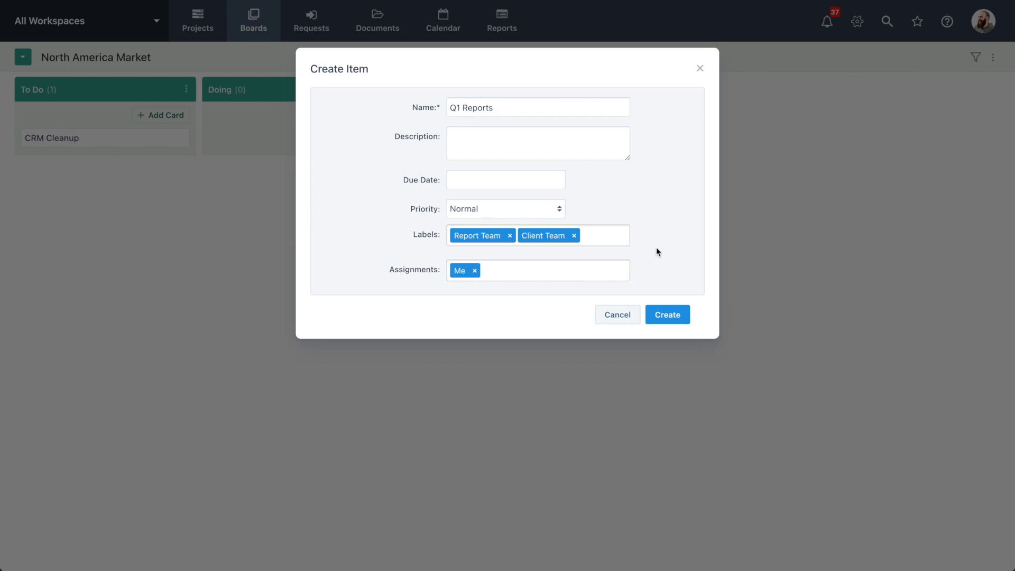
{"action": "left_click", "coordinate": [667, 315]}
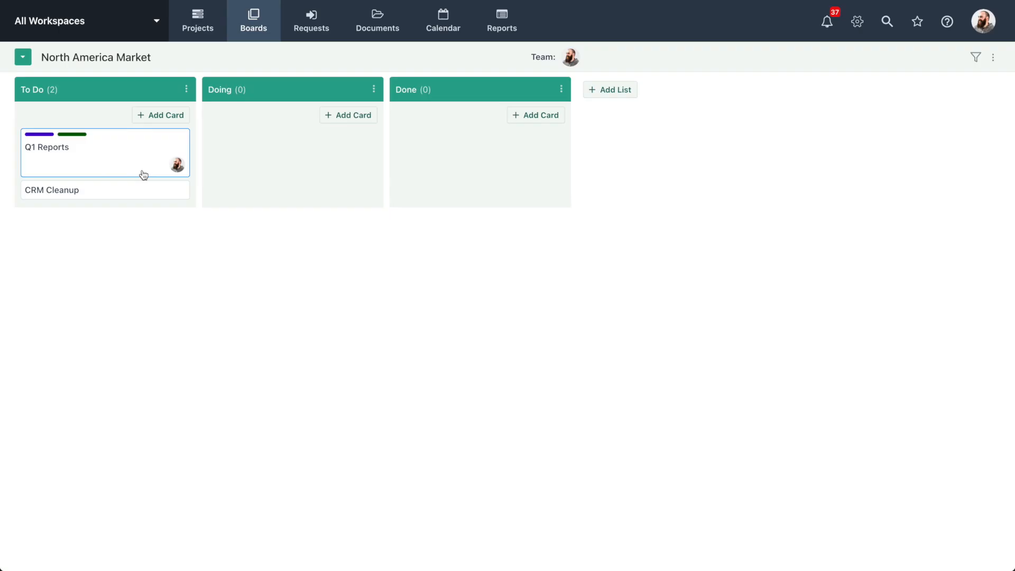
Open the Q1 Reports card and attach Notes.docx from a folder on the computer
{"action": "left_click", "coordinate": [111, 160]}
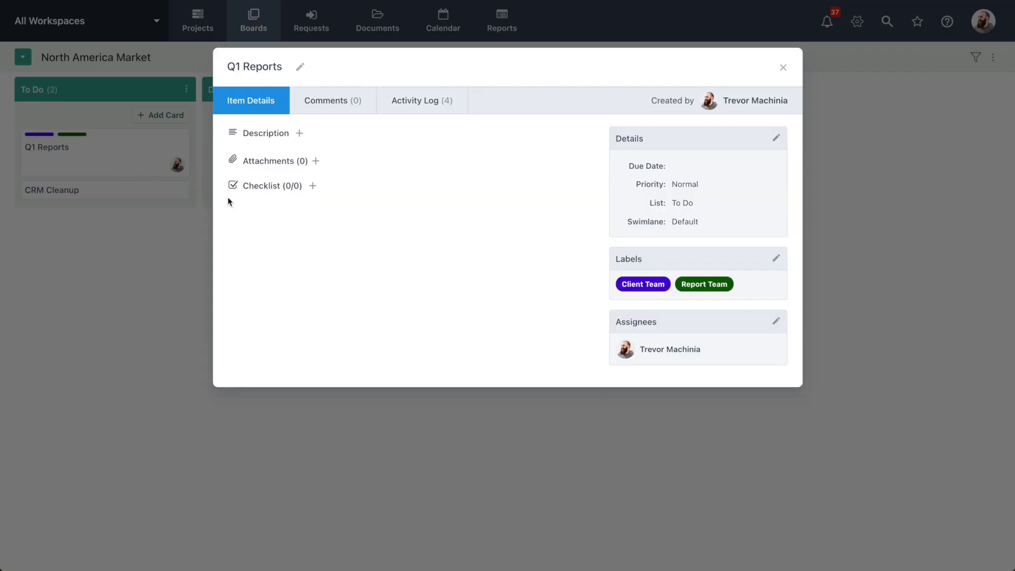
{"action": "left_click", "coordinate": [316, 161]}
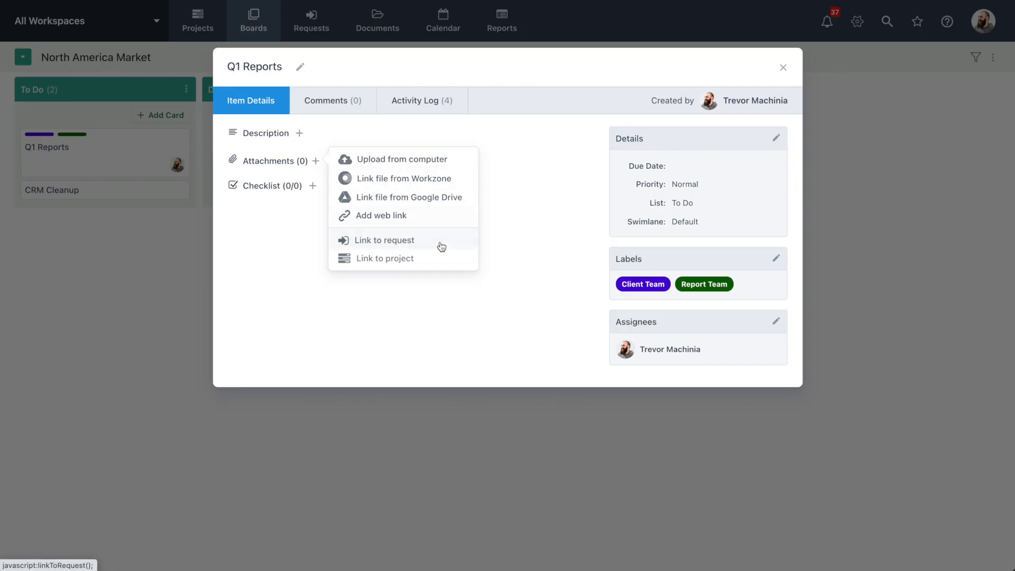
{"action": "left_click", "coordinate": [526, 251]}
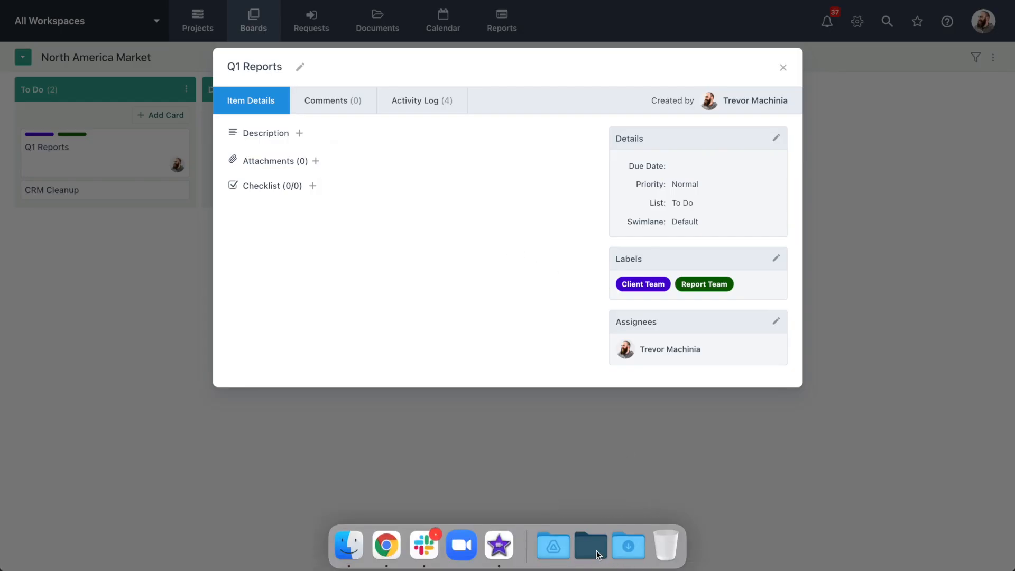
{"action": "left_click", "coordinate": [591, 545]}
{"action": "left_click_drag", "start_coordinate": [477, 388], "coordinate": [443, 221]}
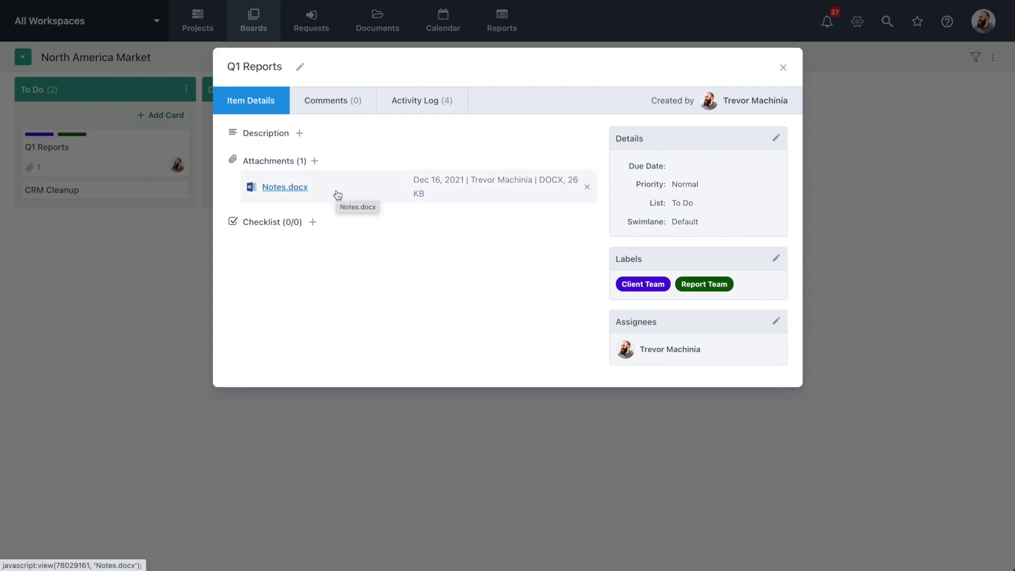
Add the checklist items "Develop report" and "Deliver to client" to the Q1 Reports card
{"action": "left_click", "coordinate": [313, 222]}
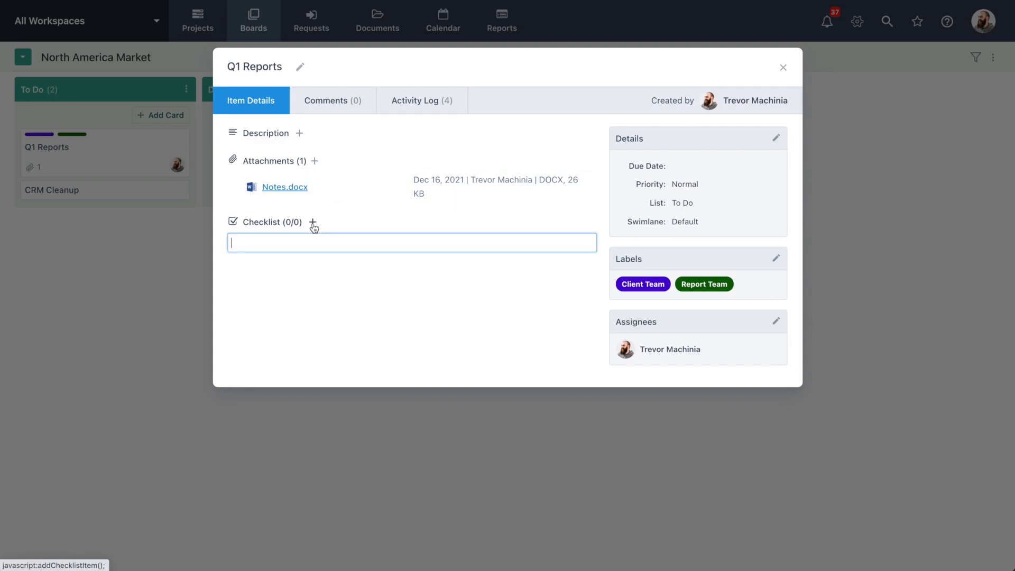
{"action": "type", "text": "Develop report"}
{"action": "key", "text": "Return"}
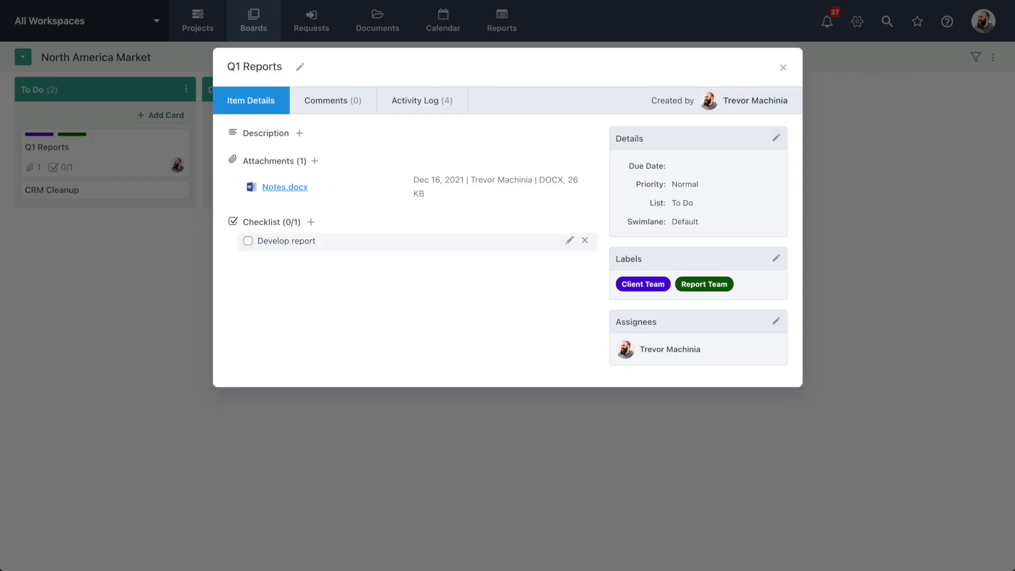
{"action": "left_click", "coordinate": [311, 222]}
{"action": "type", "text": "Deliver to client"}
{"action": "key", "text": "Return"}
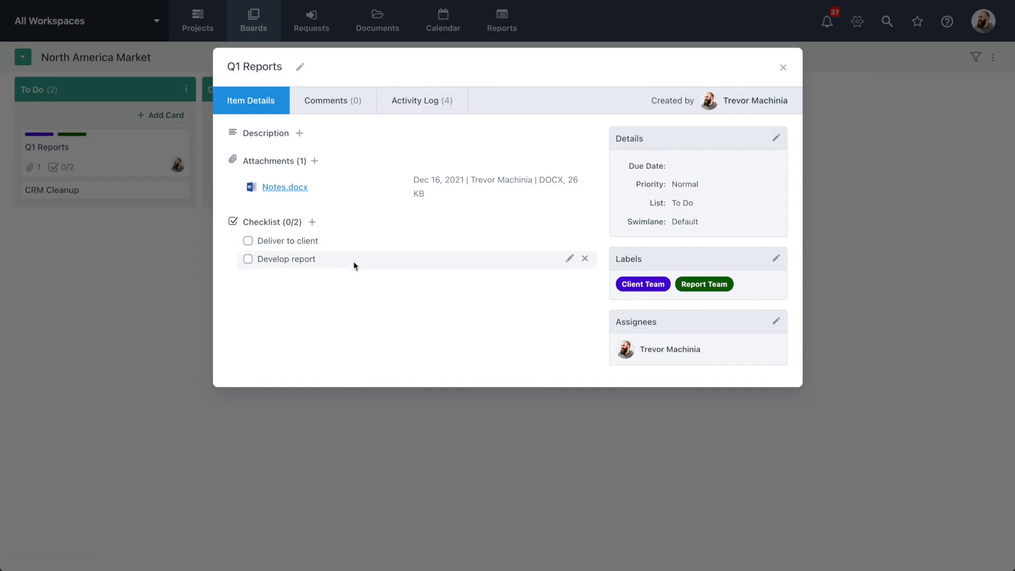
Open the comments of the Q1 Reports card and add a second team member as a subscriber
{"action": "left_click", "coordinate": [336, 109]}
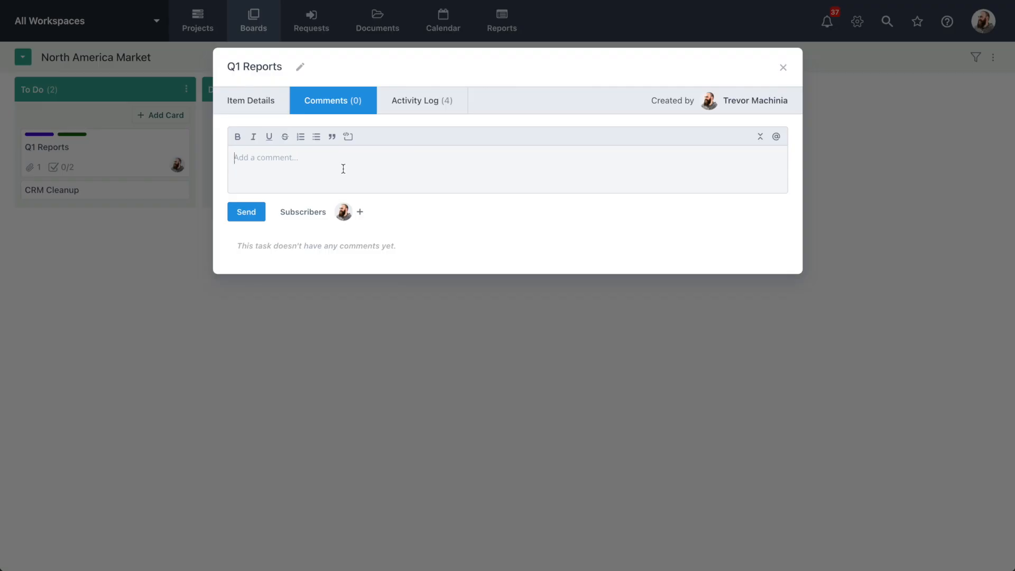
{"action": "left_click", "coordinate": [360, 212]}
{"action": "left_click", "coordinate": [457, 212]}
{"action": "type", "text": "john"}
{"action": "left_click", "coordinate": [464, 250]}
{"action": "left_click", "coordinate": [407, 163]}
{"action": "type", "text": "@"}
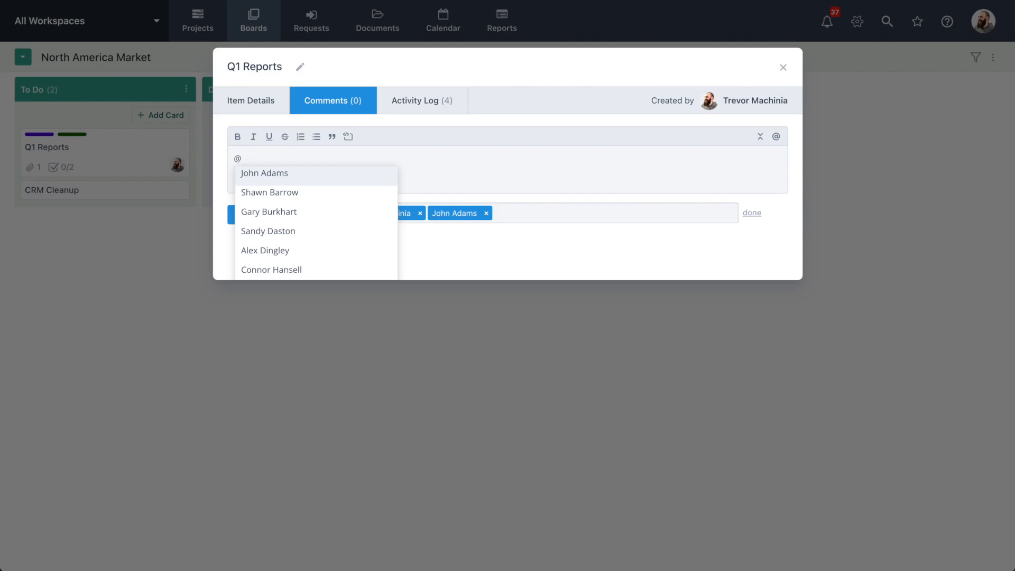
{"action": "left_click", "coordinate": [354, 192]}
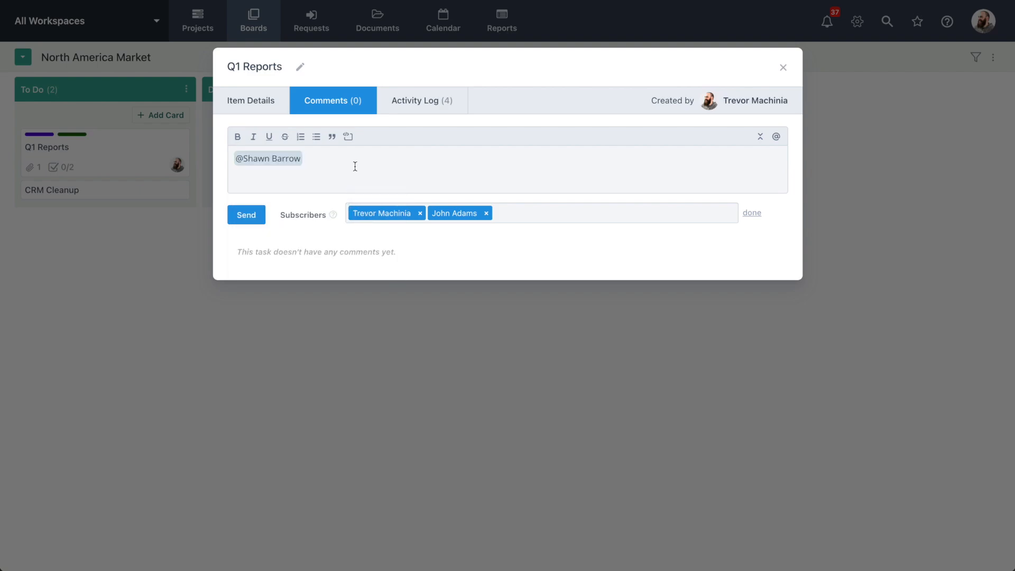
Review the Q1 Reports card's activity log, close the card and look over the board's filter options
{"action": "left_click", "coordinate": [423, 100]}
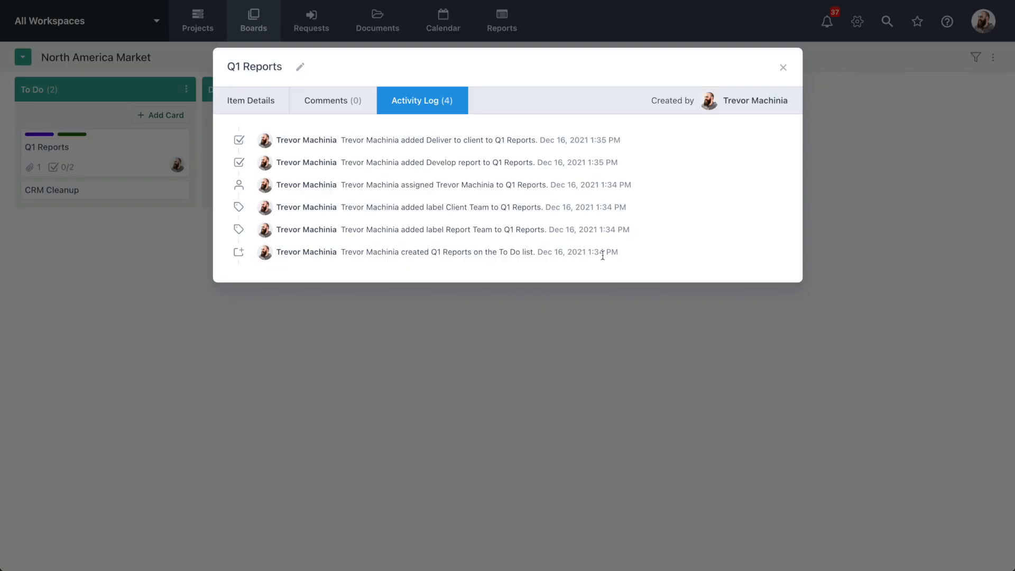
{"action": "left_click", "coordinate": [539, 315]}
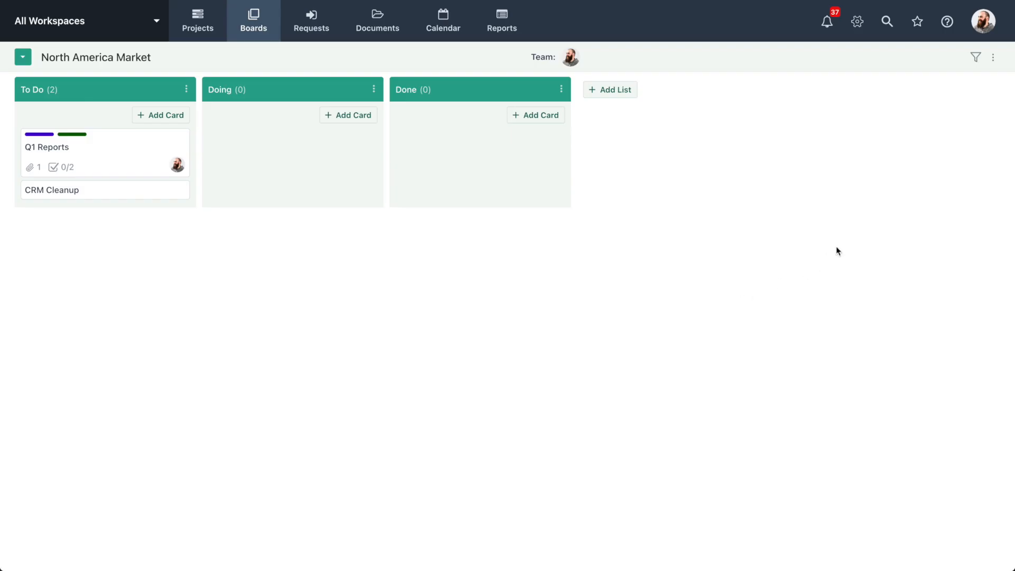
{"action": "left_click", "coordinate": [976, 60]}
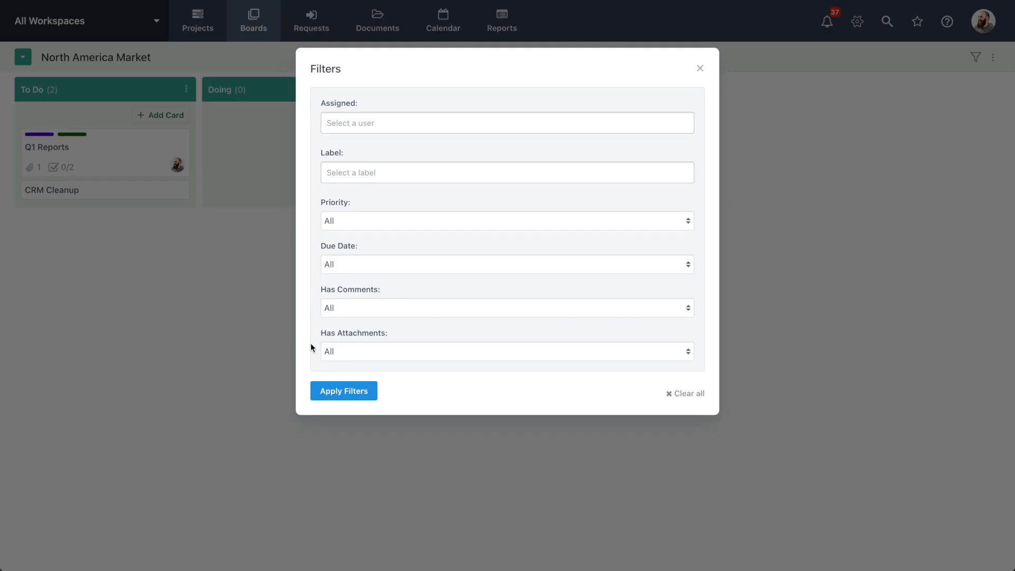
{"action": "left_click", "coordinate": [280, 379]}
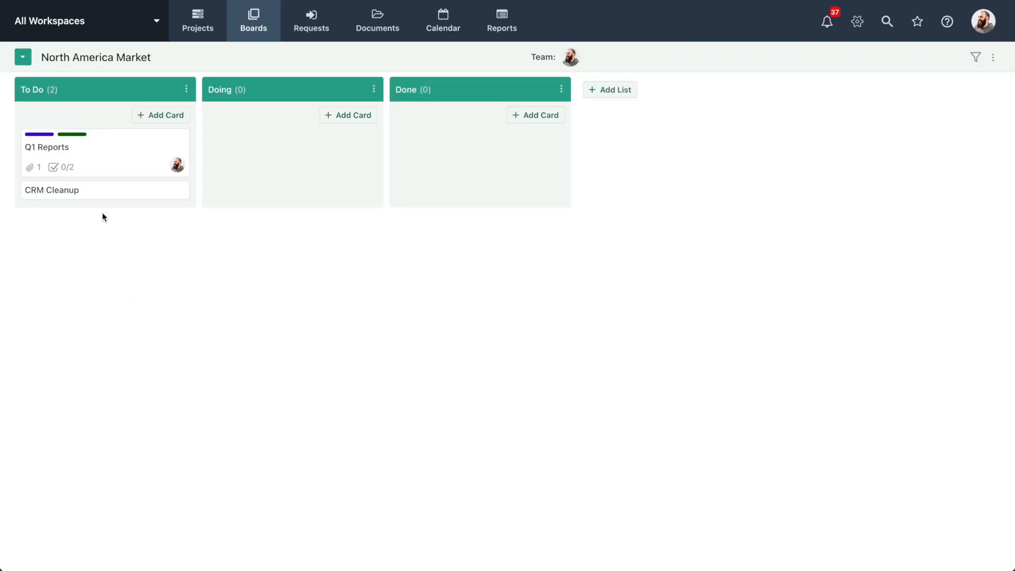
Move the Q1 Reports card from To Do to Doing and on to Done, and return to the Boards Overview
{"action": "left_click_drag", "start_coordinate": [101, 169], "coordinate": [311, 174]}
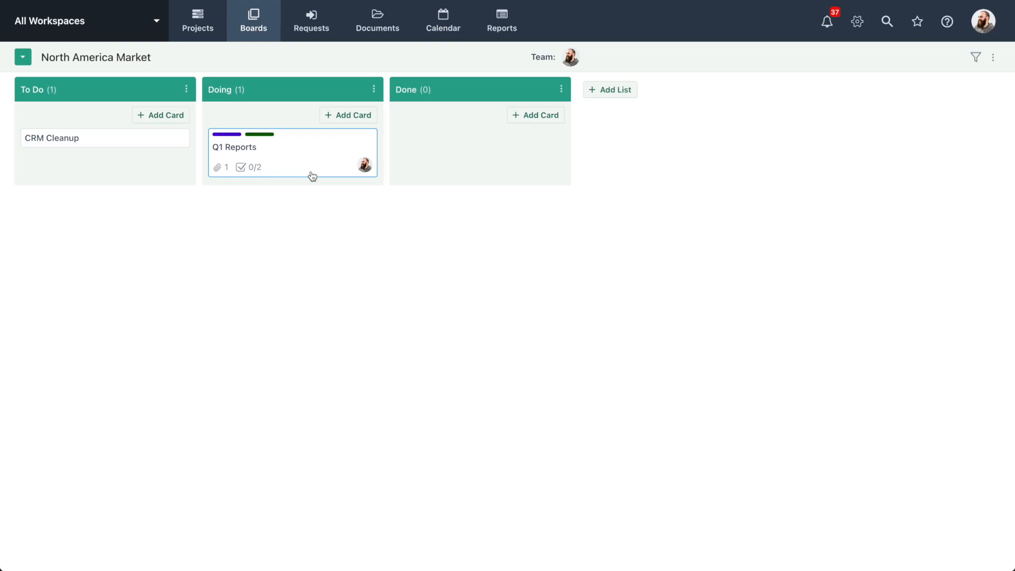
{"action": "left_click_drag", "start_coordinate": [312, 176], "coordinate": [516, 170]}
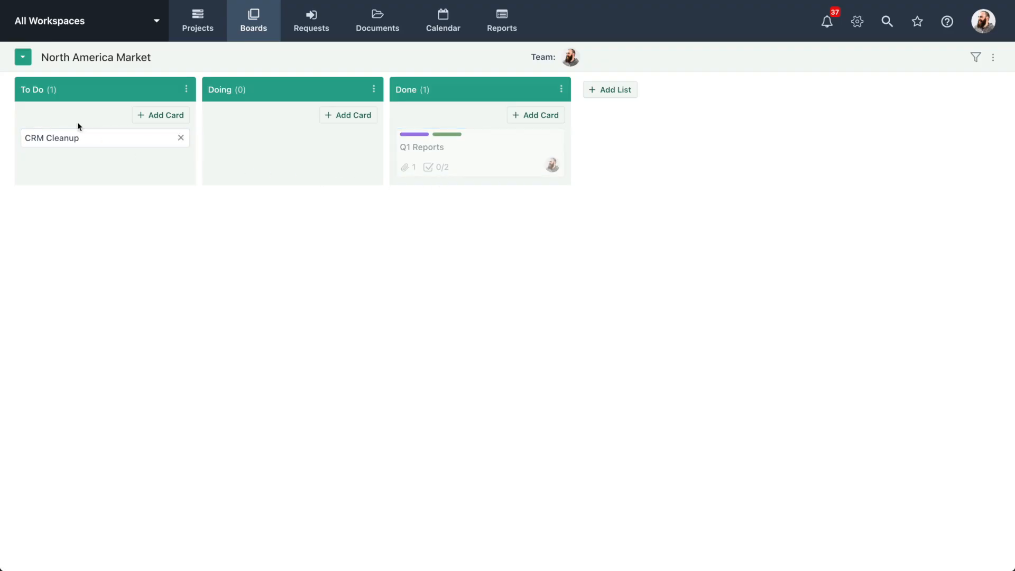
{"action": "left_click", "coordinate": [23, 58]}
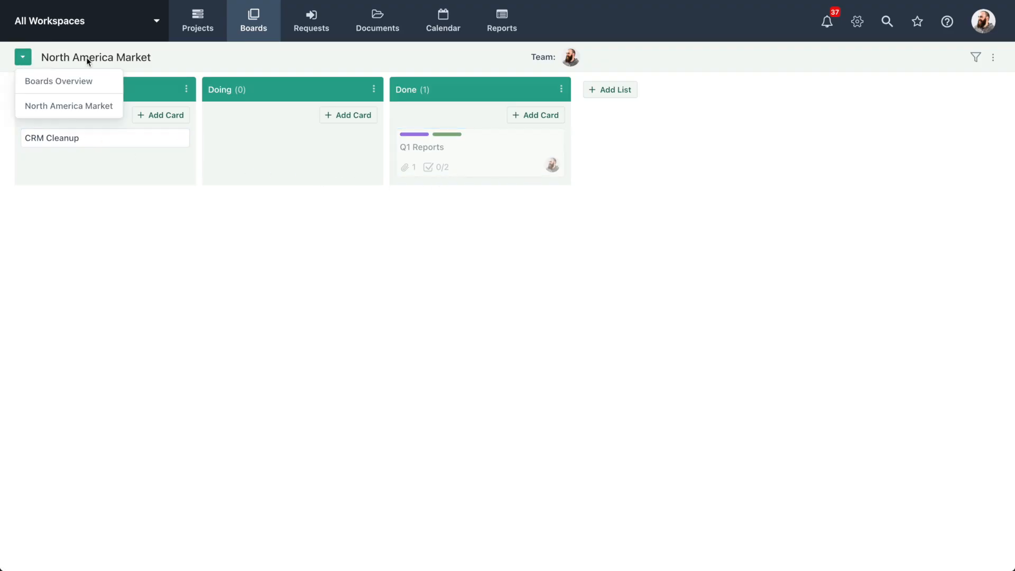
{"action": "left_click", "coordinate": [100, 82]}
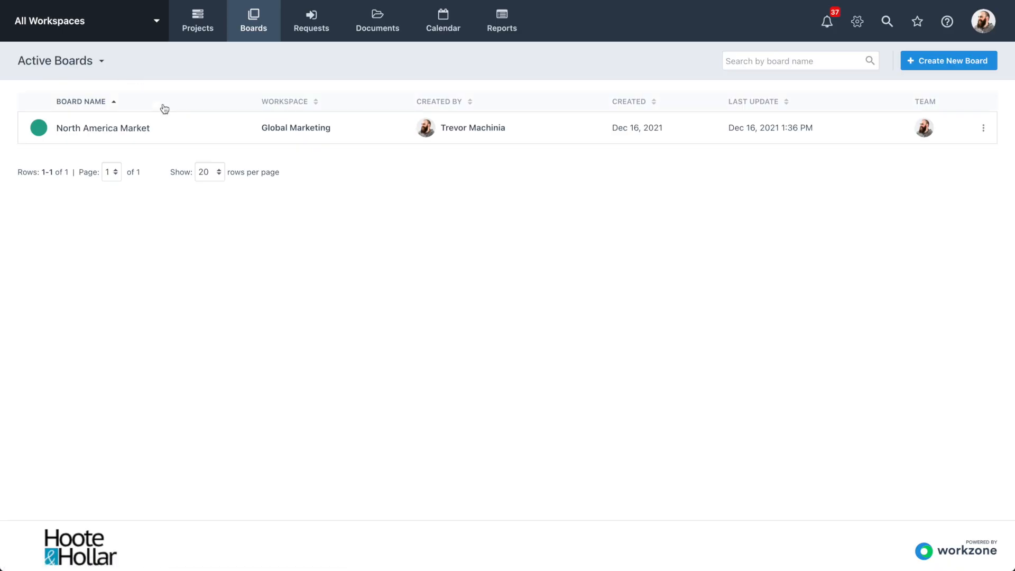